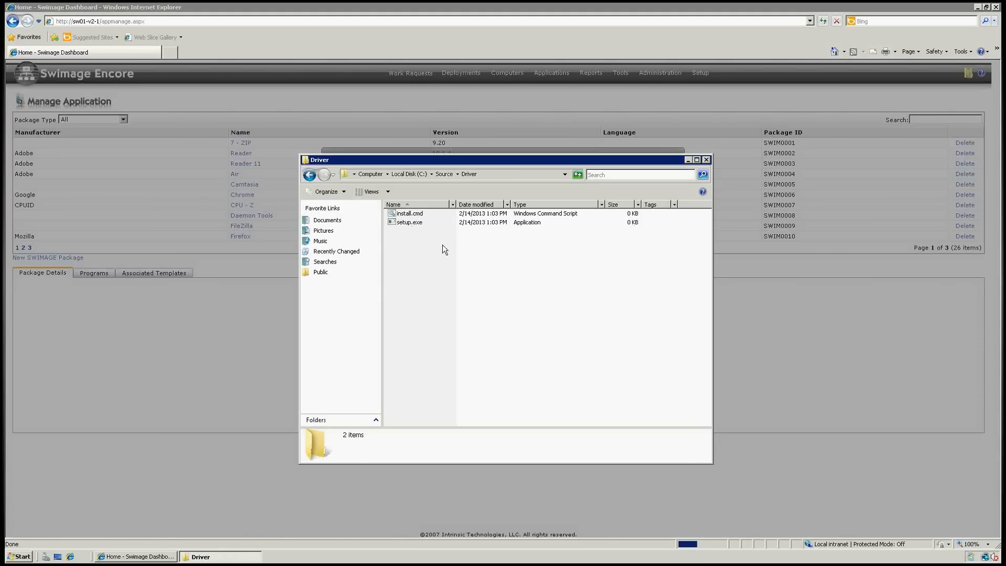
Discard the blank package form behind the Driver folder window and open the application management page
left_click(688, 161)
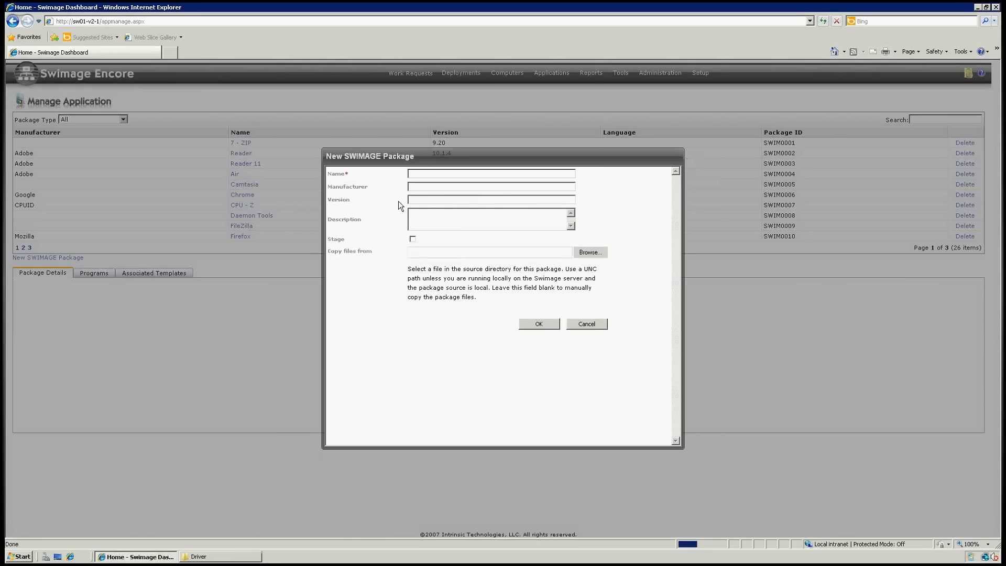
left_click(598, 325)
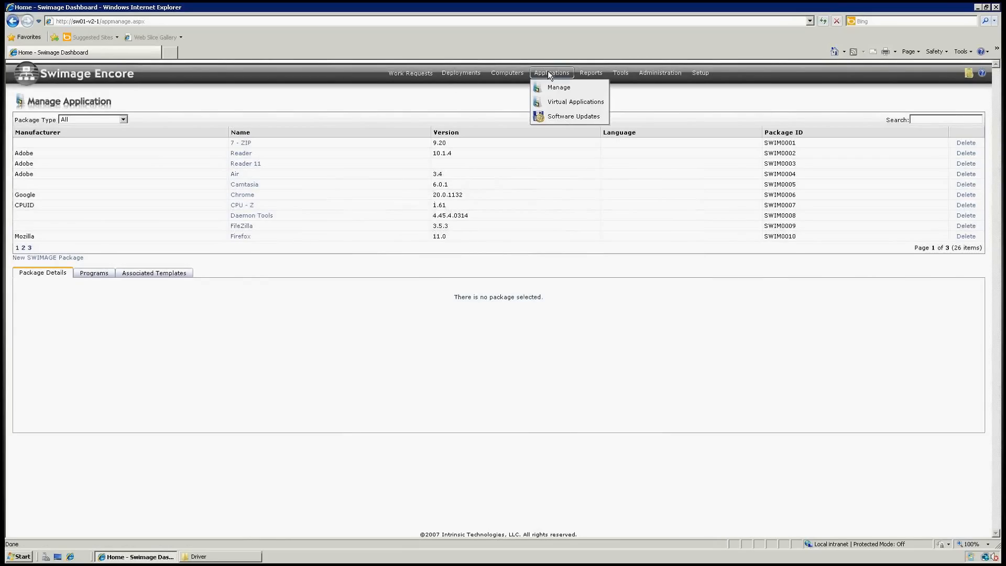
left_click(550, 86)
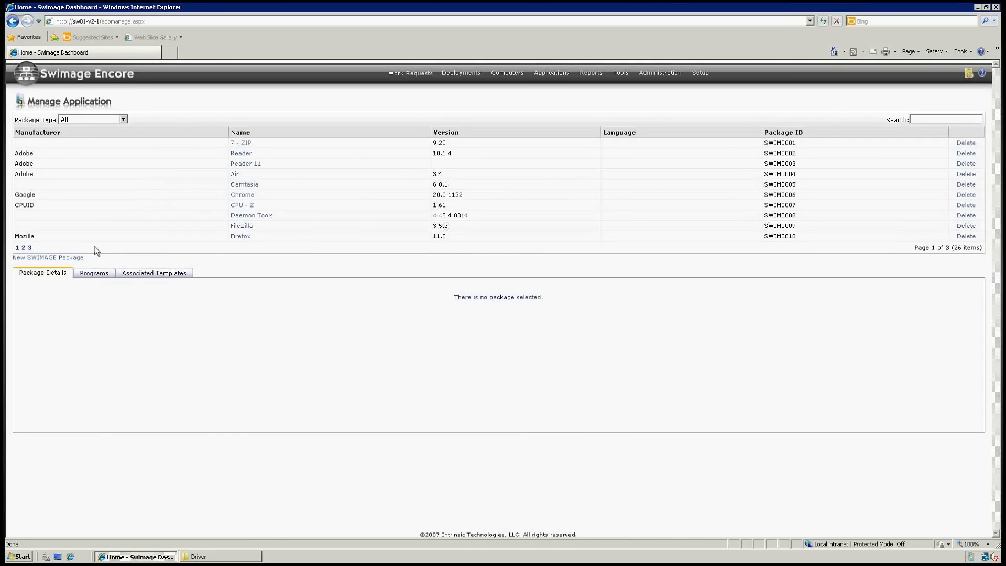
Start a new SWIMAGE package named Driver with manufacturer Intrinsic and version 1.0
left_click(64, 258)
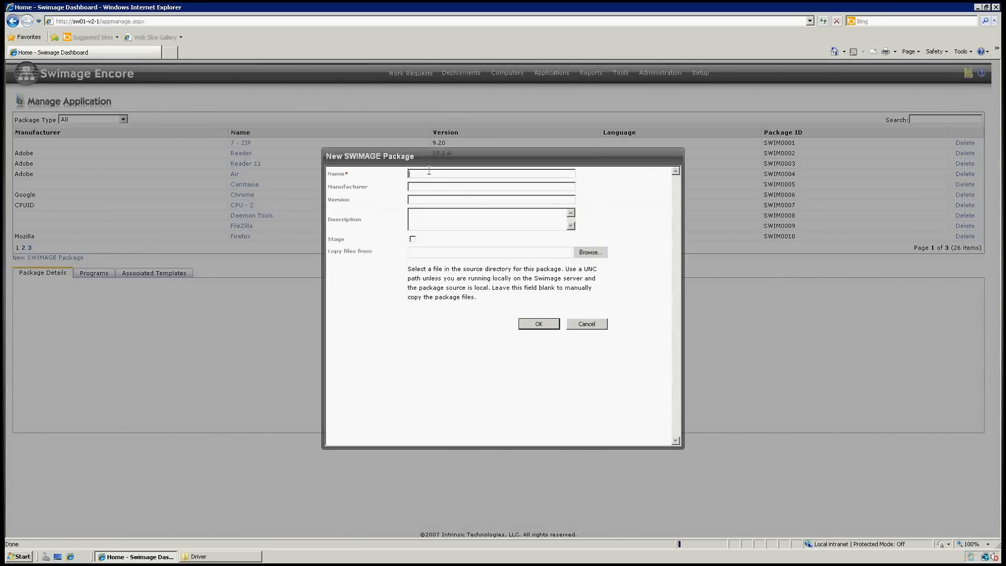
type("Driov")
key("BackSpace")
key("BackSpace")
type("ver")
type("Intrinsic")
type("1.")
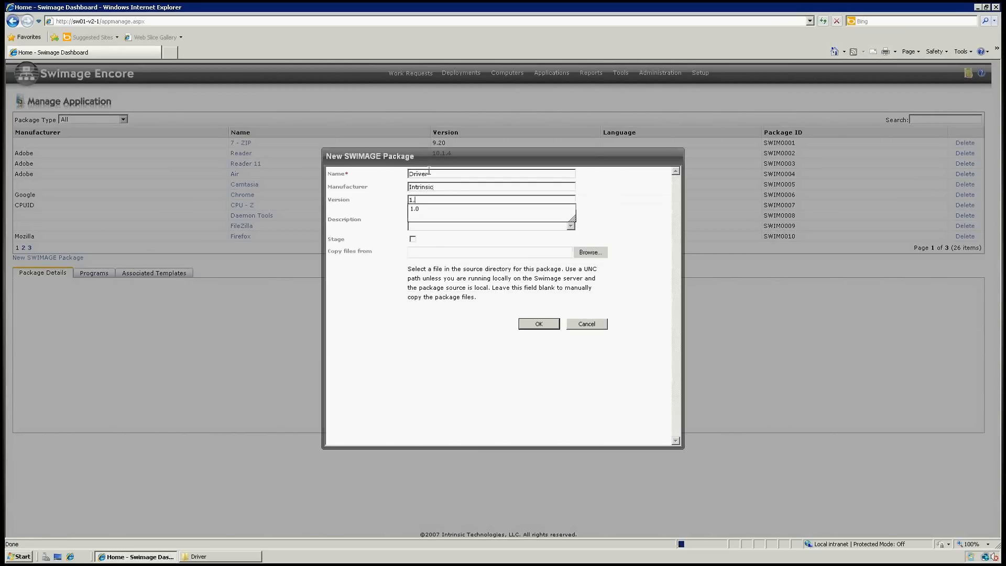
type("0")
key("Tab")
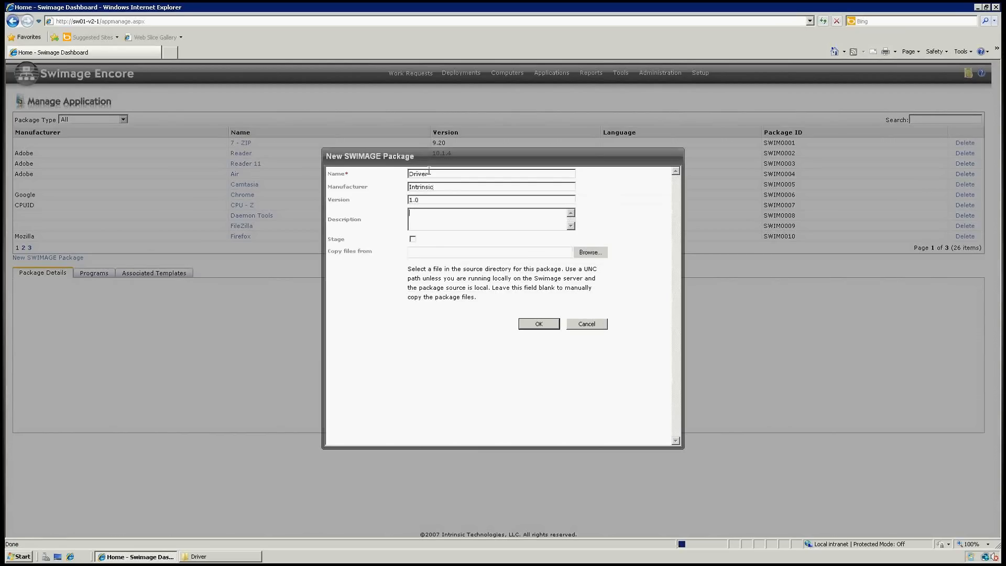
Describe the package as "Manually installs driver for Windows after Windows is installed." and enable staging
type("Manually! installs driver for Windows after ")
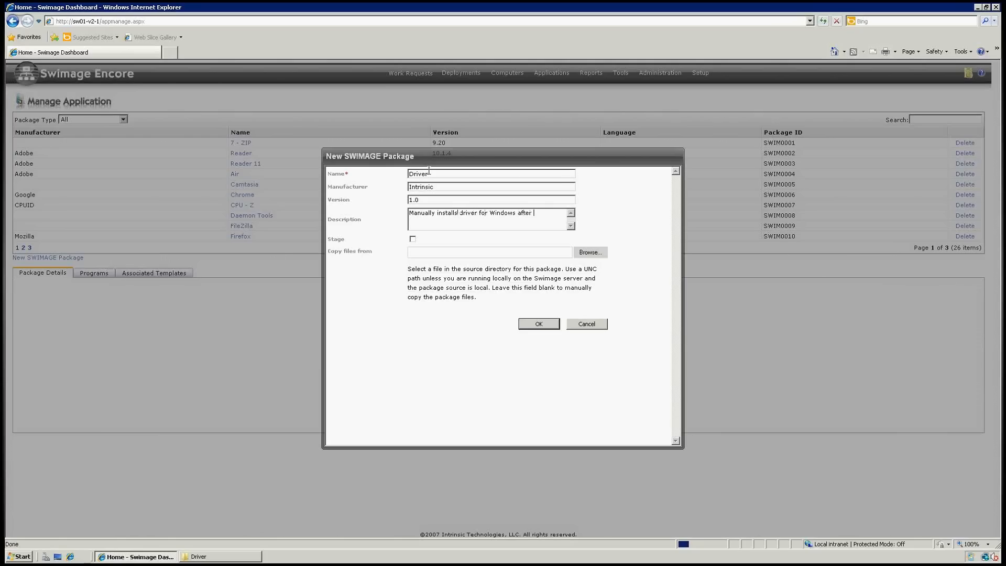
type("Windows is installed")
left_click(413, 240)
Choose C:\Source\Driver\install.cmd as the file to copy the package source from and create the package
left_click(589, 255)
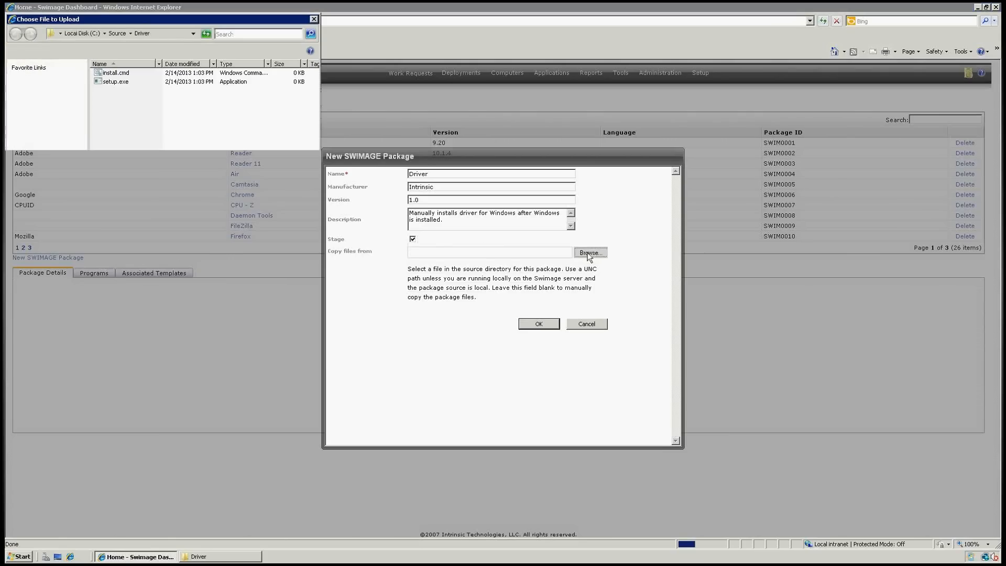
left_click(115, 73)
left_click(257, 249)
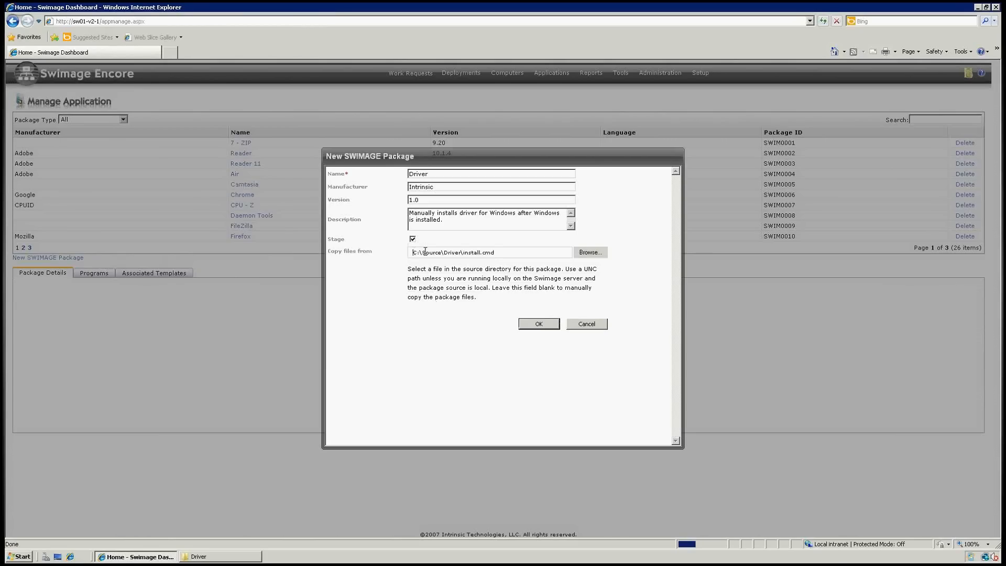
left_click_drag(413, 253, 460, 252)
left_click(463, 252)
left_click(540, 325)
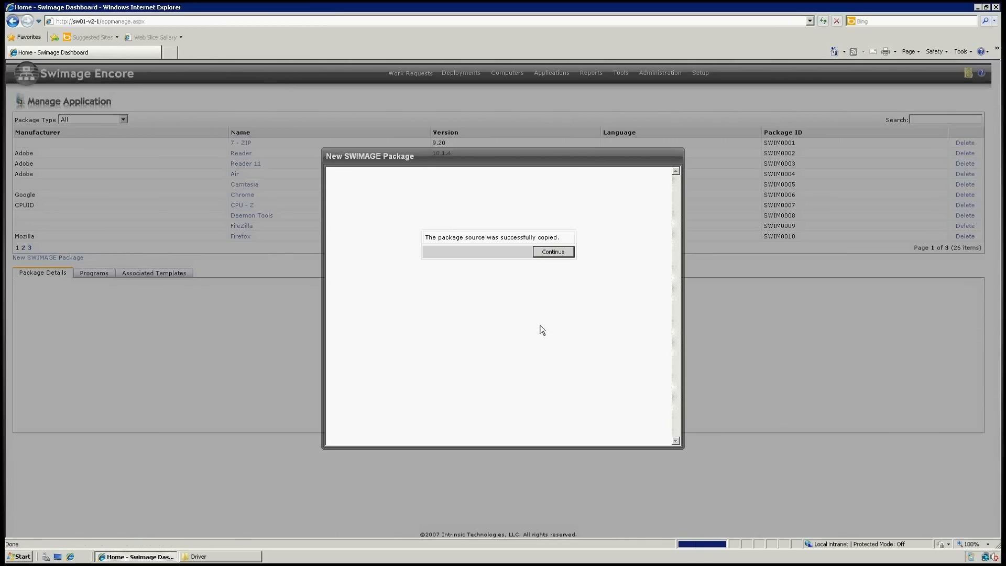
left_click(551, 252)
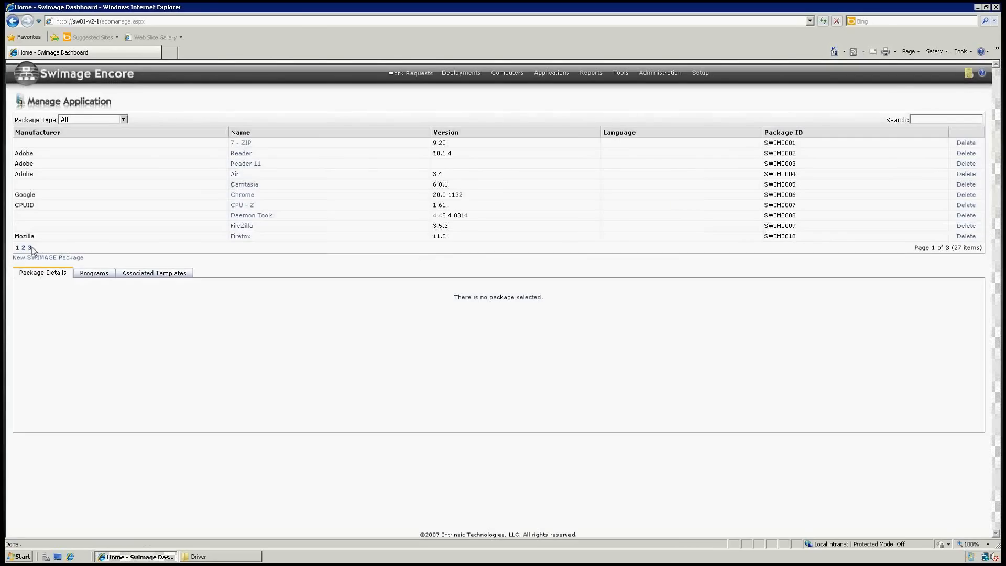
Select the Intrinsic Driver package on page 3 of the application list and show its programs
left_click(30, 248)
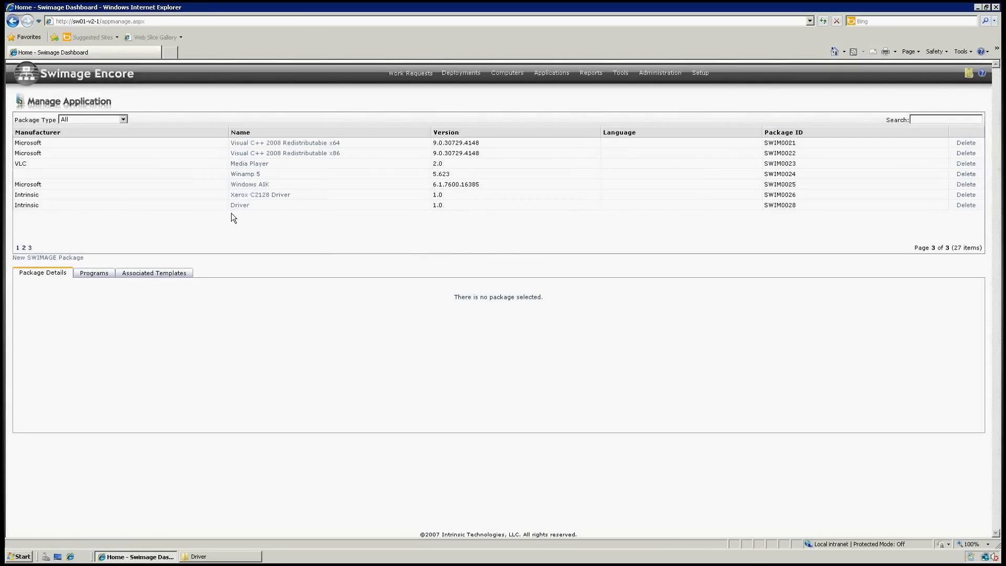
left_click(294, 206)
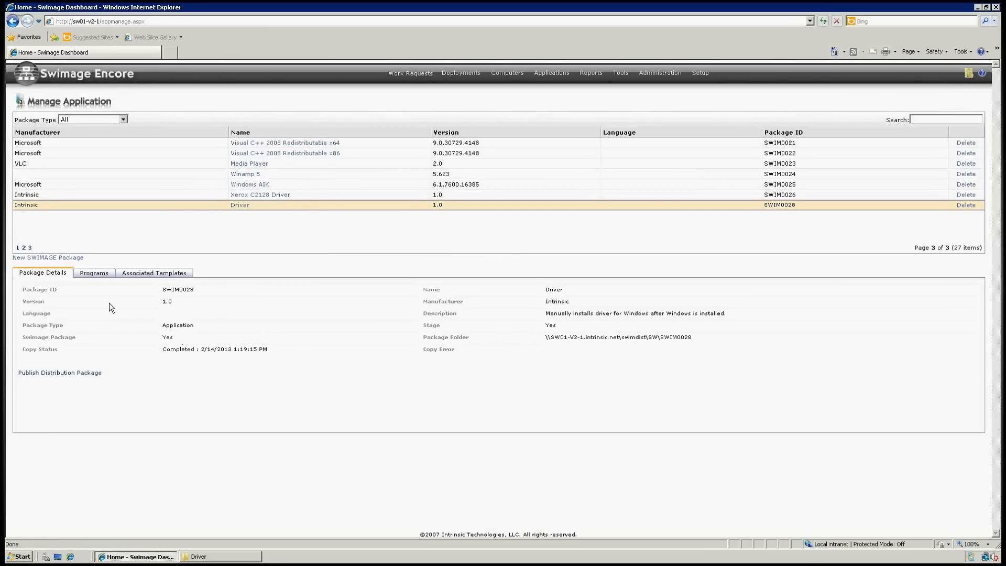
left_click(102, 273)
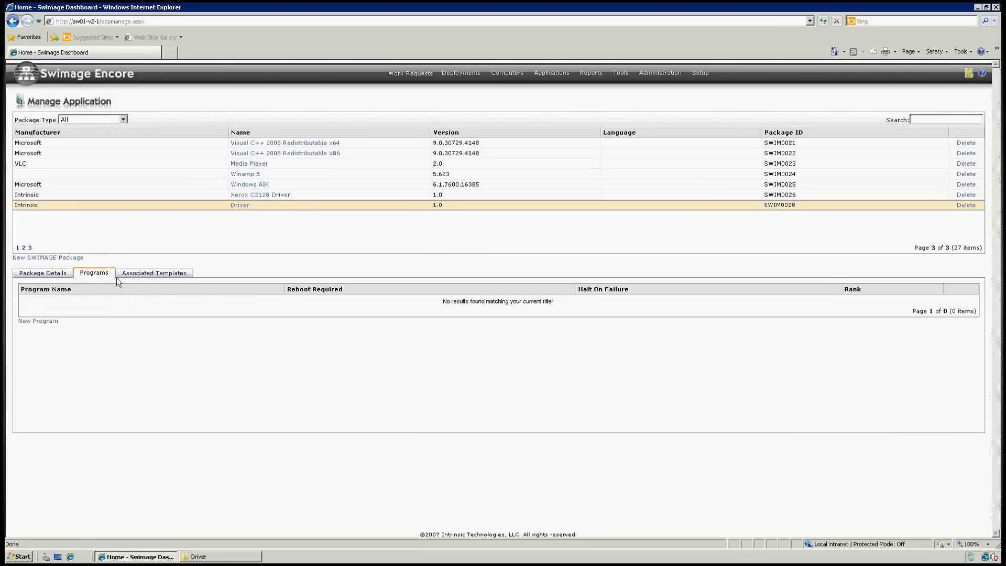
Add a program named install driver with command line install.cmd, reboot required and rank 1, and select it in the list
left_click(51, 321)
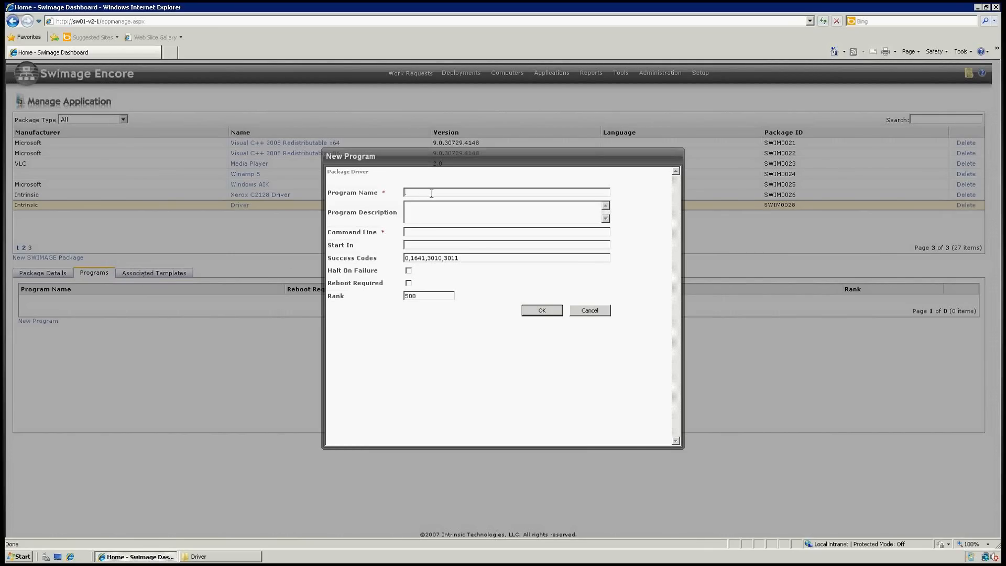
type("Install driver")
left_click(486, 233)
type("install.cmd")
left_click_drag(440, 297, 397, 296)
left_click(545, 311)
left_click(542, 311)
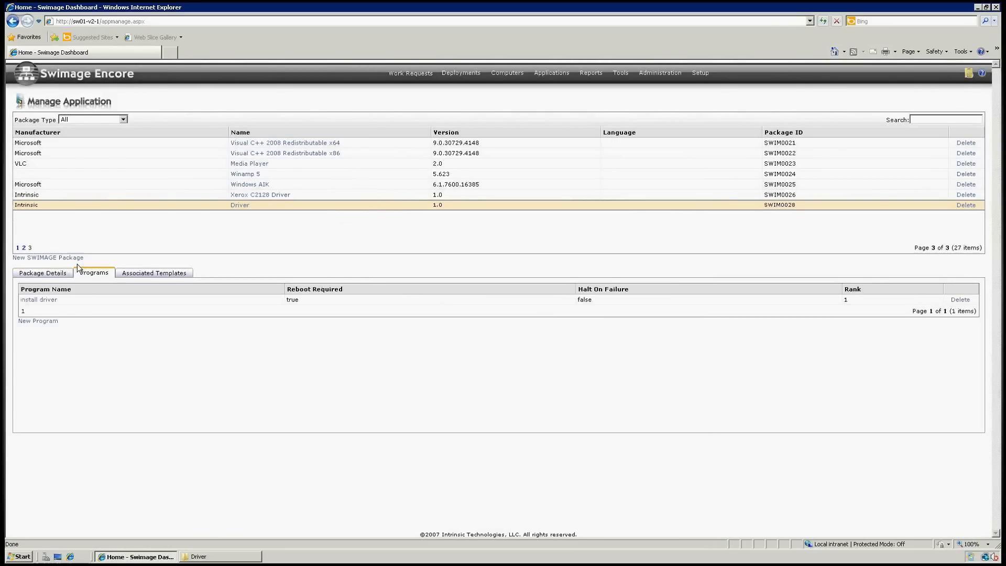
left_click(74, 301)
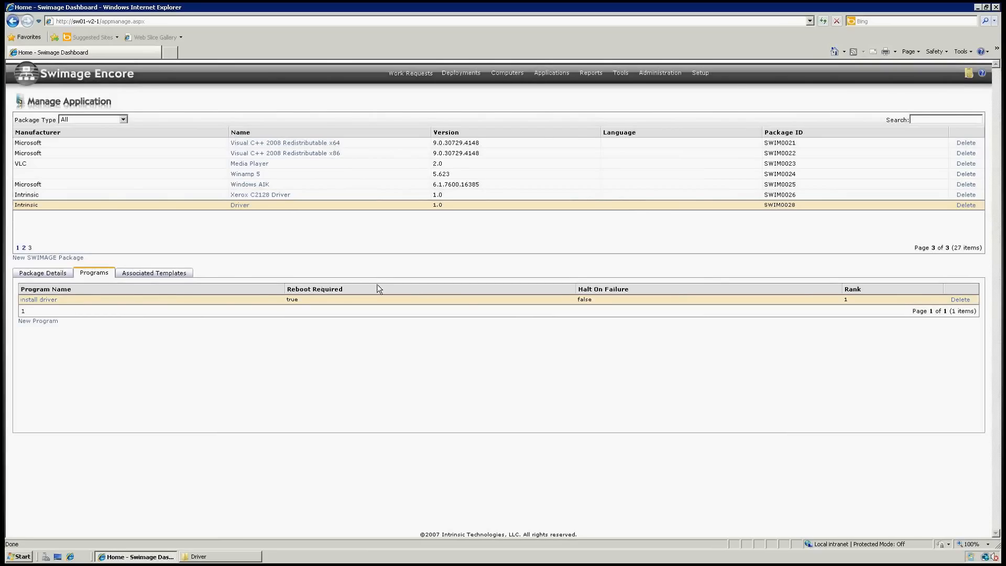
Edit the template Apps x86 - XP, Win7x86 to include the Driver application and save it
mouse_move(660, 72)
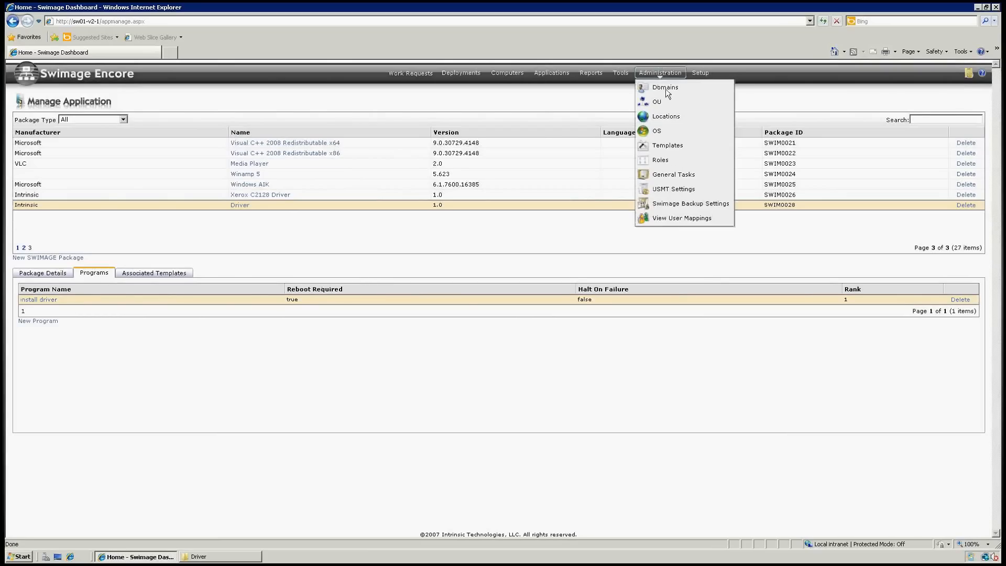
left_click(660, 147)
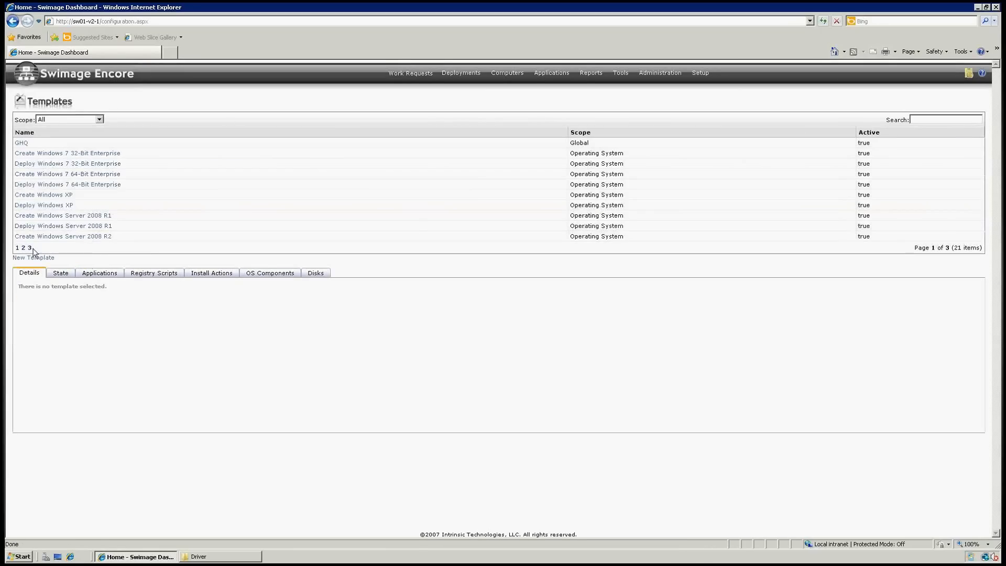
left_click(23, 248)
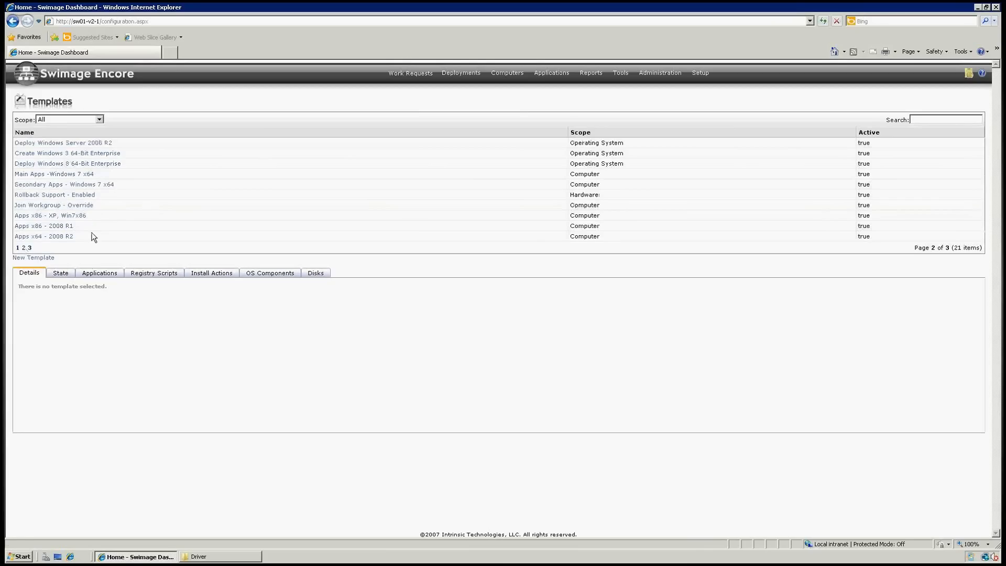
double_click(96, 217)
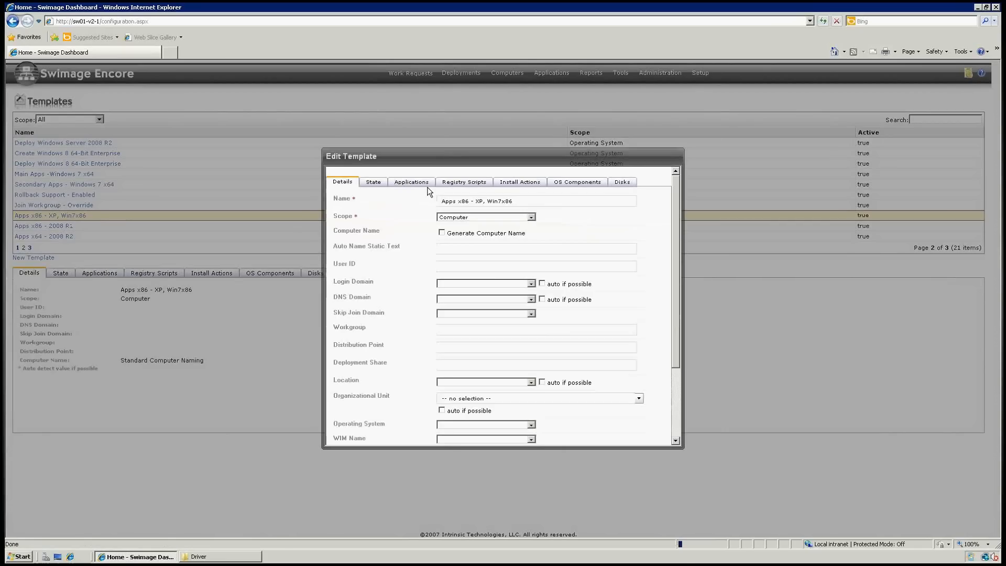
left_click(409, 181)
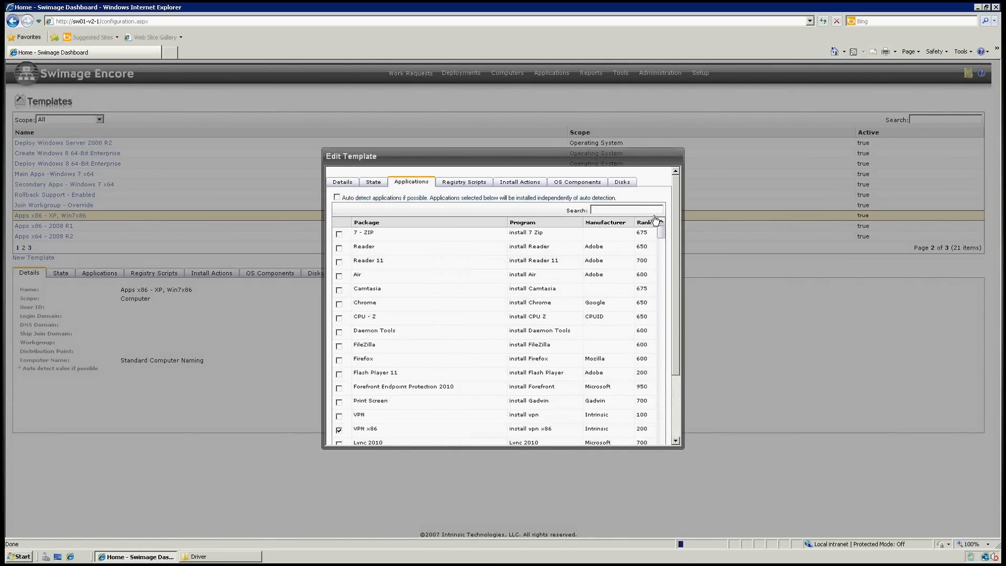
scroll(675, 288, "down", 3)
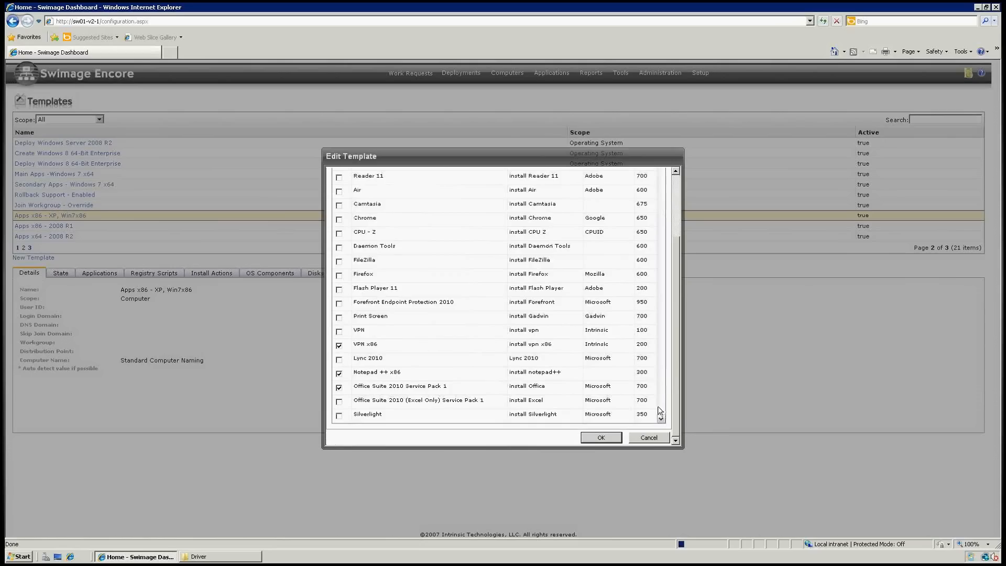
scroll(658, 407, "down", 3)
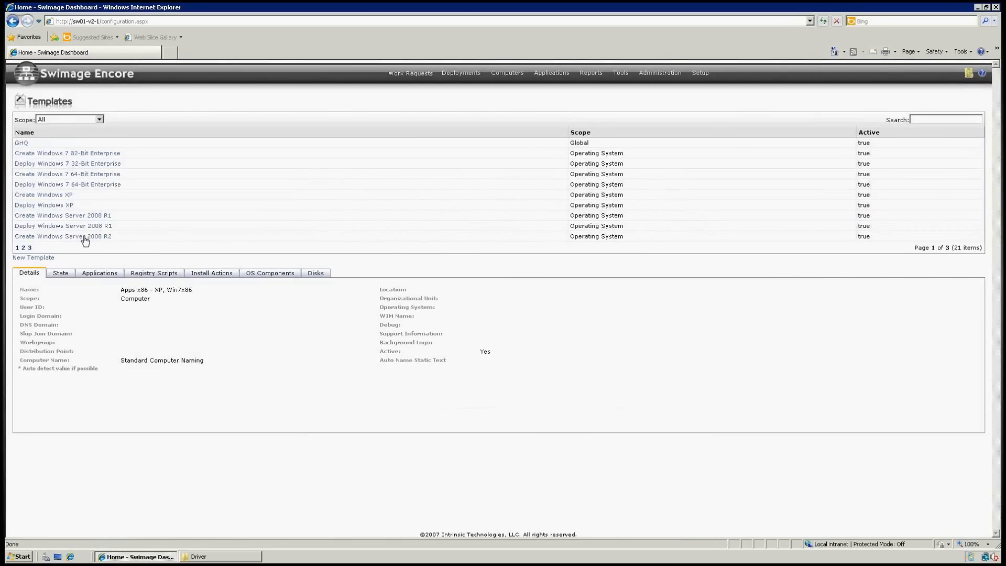
Reopen the template Apps x86 - XP, Win7x86, remove the Driver application from it and save
left_click(24, 248)
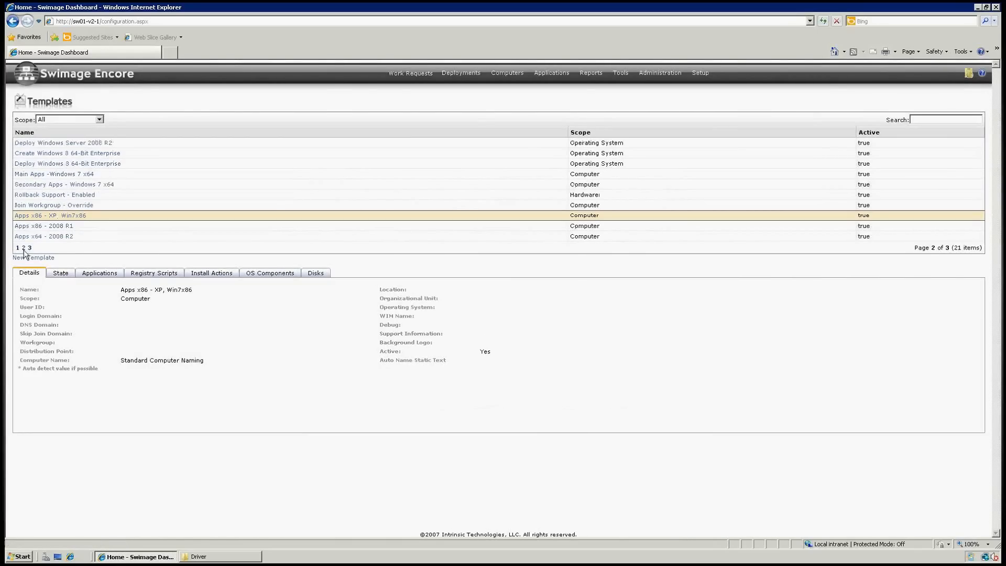
double_click(79, 215)
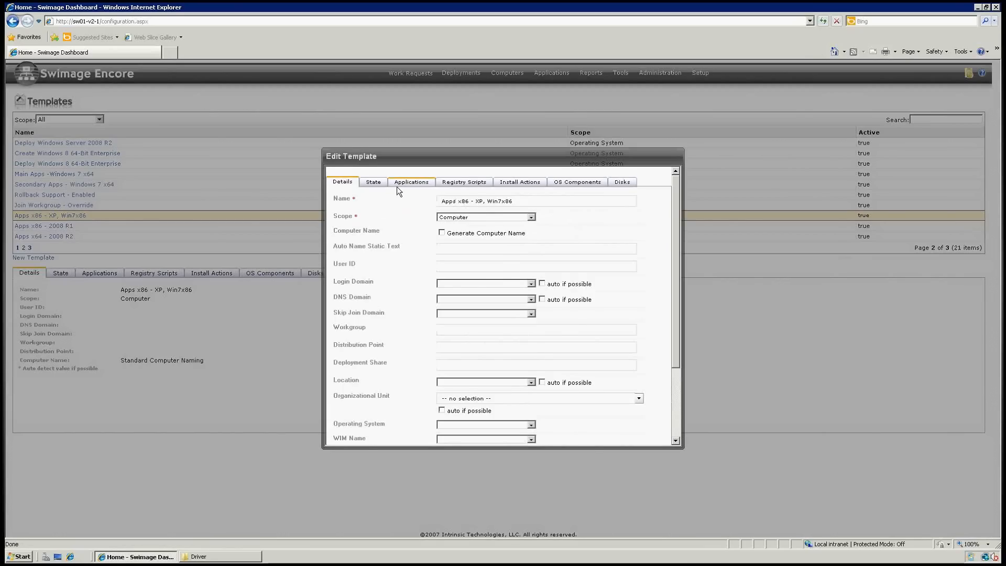
left_click(397, 184)
scroll(679, 425, "down", 3)
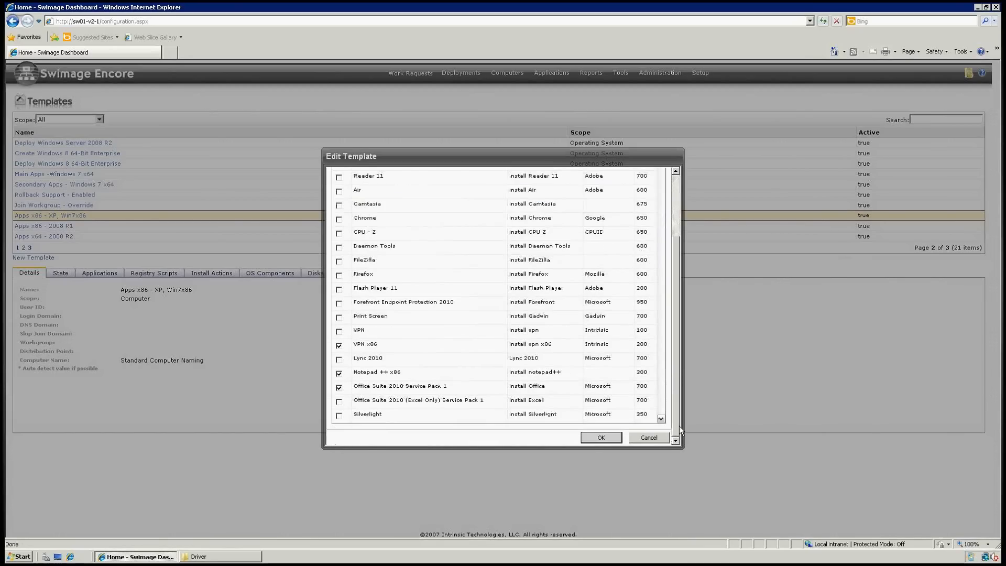
scroll(629, 404, "down", 3)
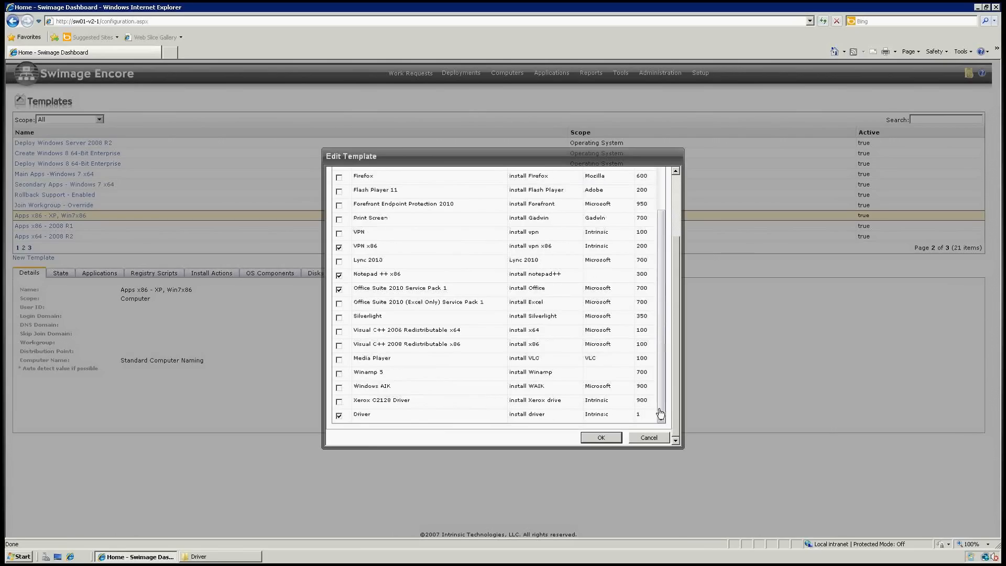
left_click(340, 415)
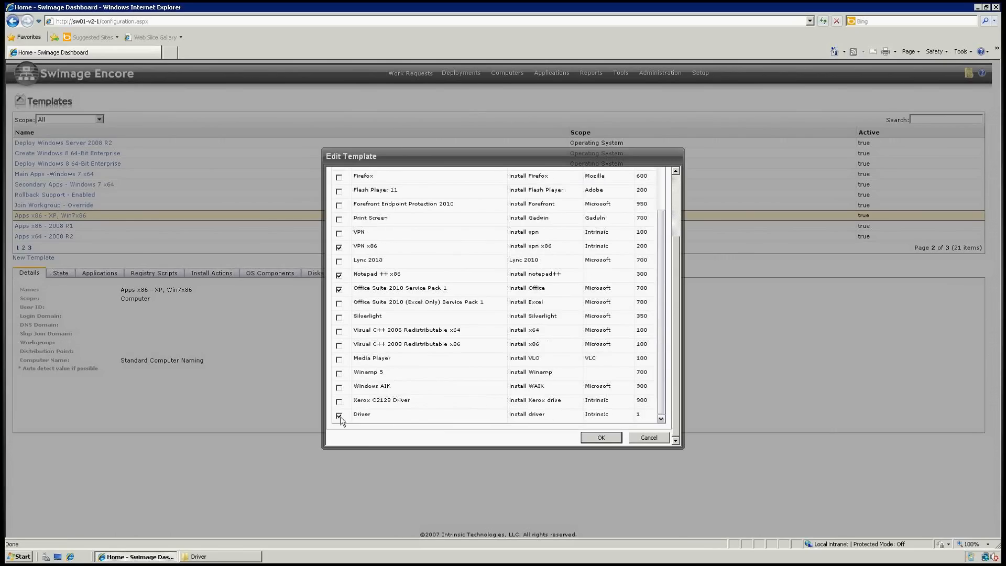
left_click(606, 436)
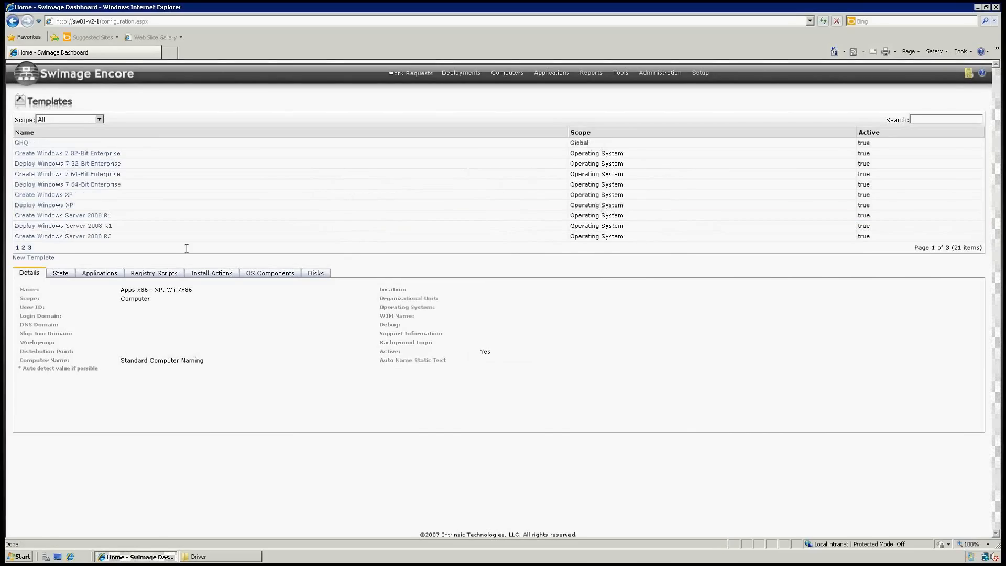
Start a new template named Dell 7010 Driver and choose its scope
left_click(38, 257)
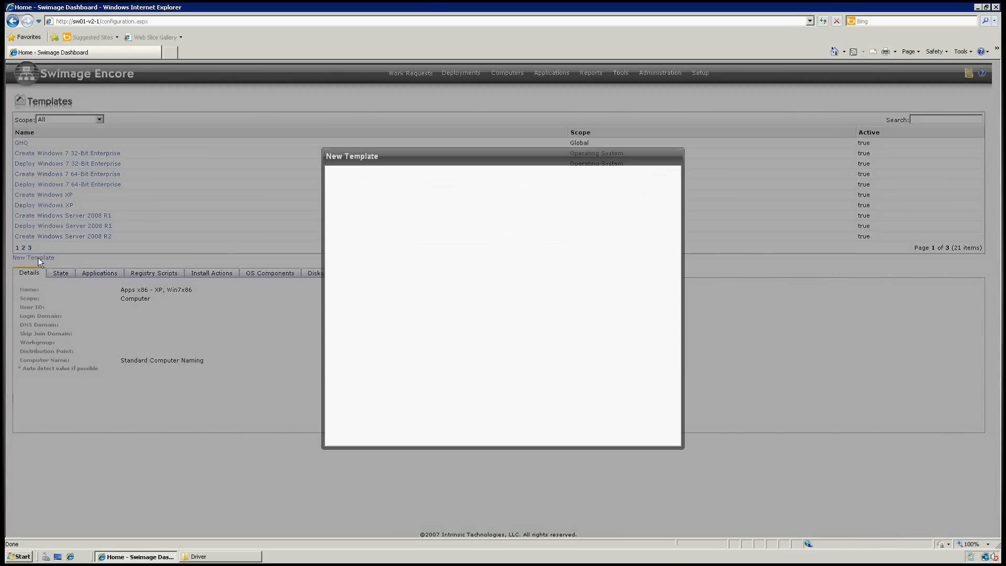
left_click(464, 200)
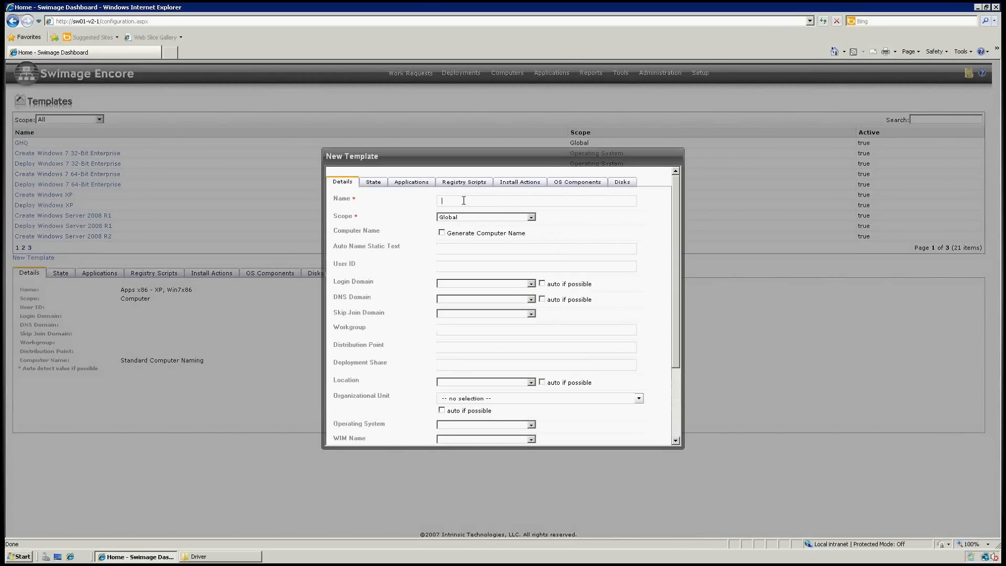
type("Dell 7010 Driver")
left_click(482, 217)
left_click(457, 266)
Include the Driver application in the Dell 7010 Driver template and save the template
left_click(411, 182)
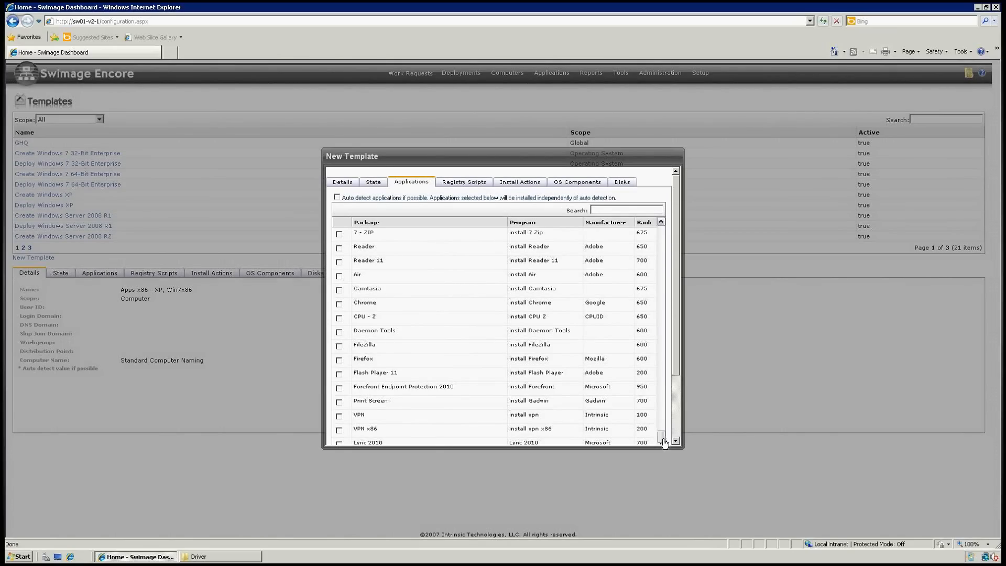
scroll(499, 426, "down", 10)
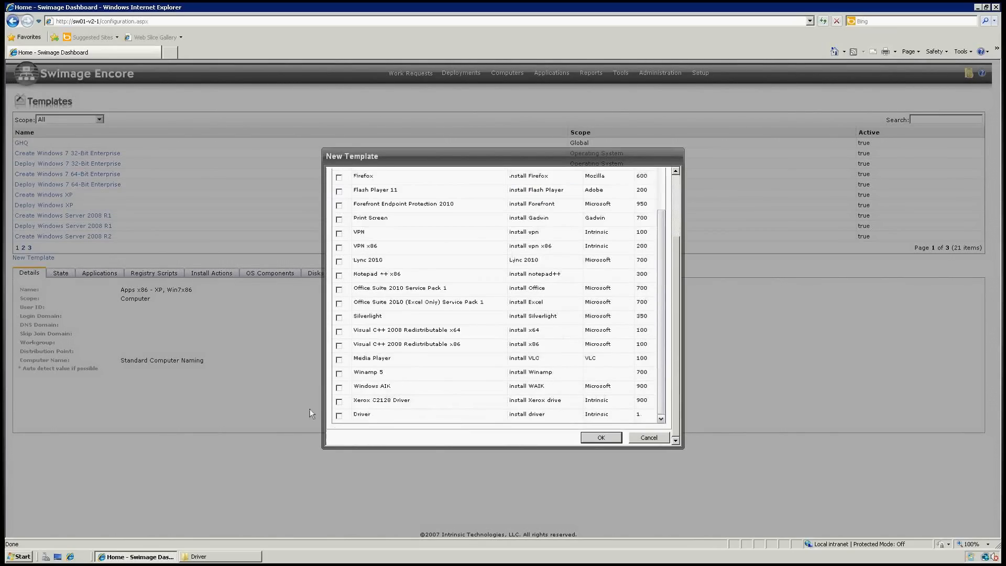
left_click(339, 416)
left_click(601, 438)
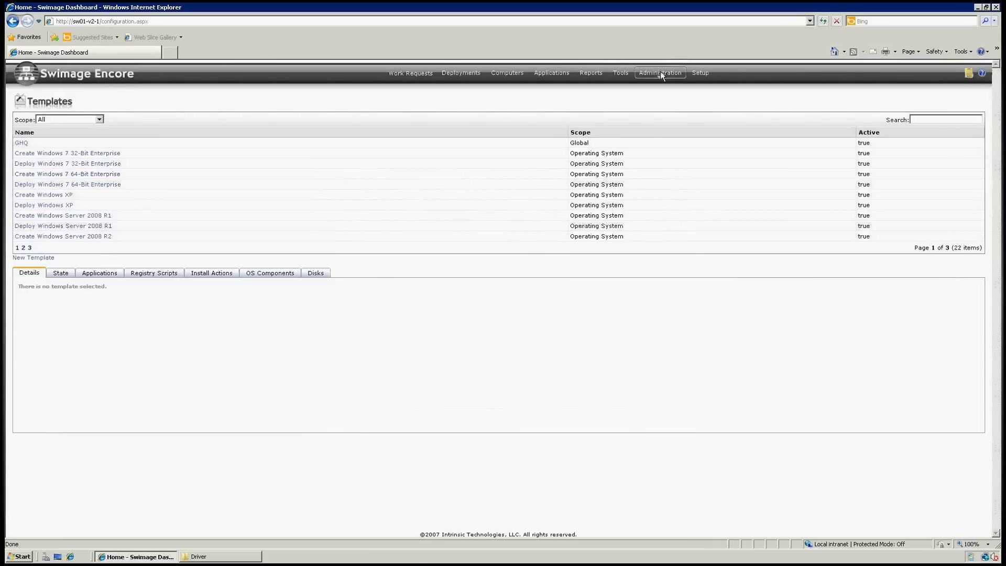
Start a new role in the Roles administration and title it Deploy Windows XP - 7010
mouse_move(660, 72)
left_click(659, 159)
left_click(31, 258)
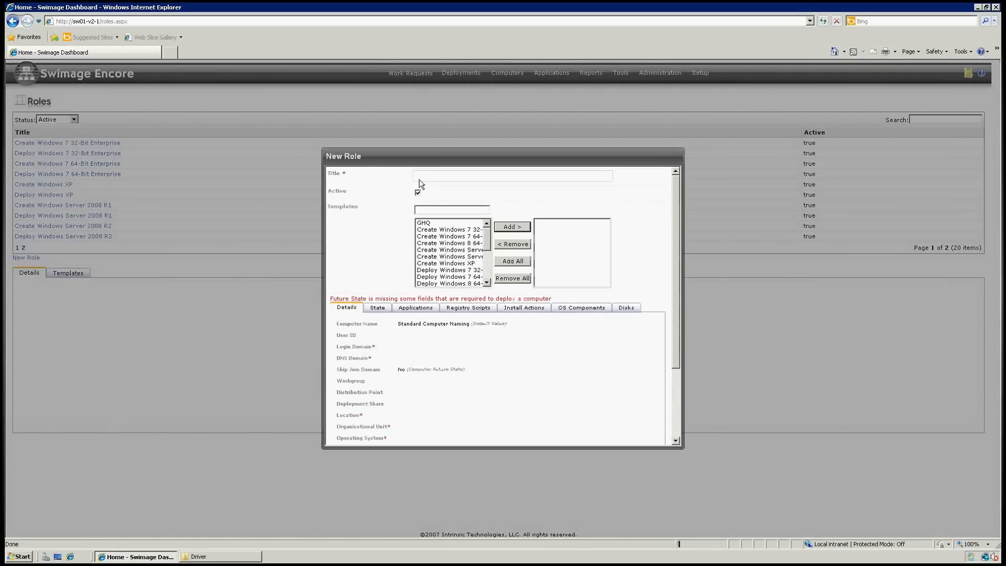
left_click(420, 179)
type("Deploy Wni")
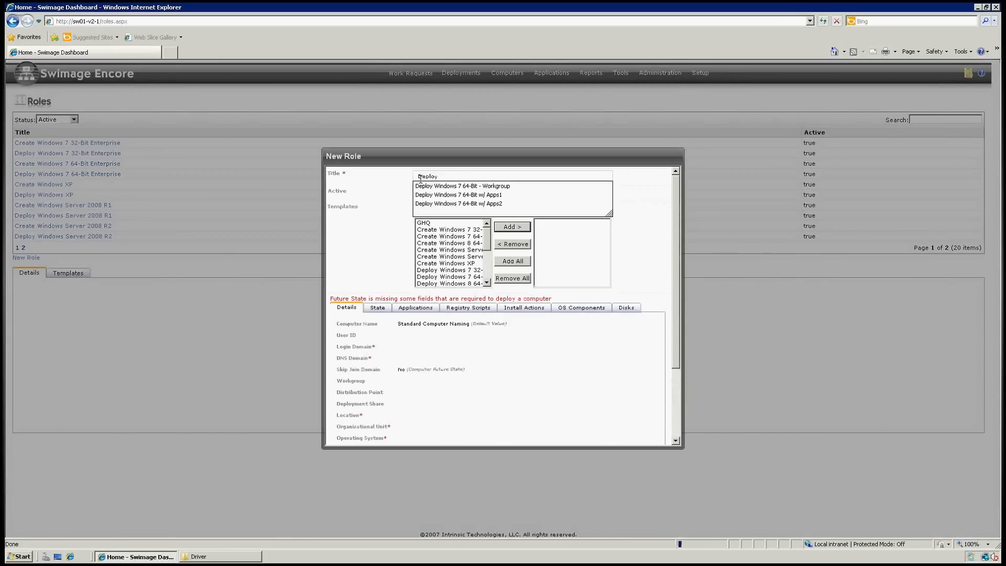
key("BackSpace")
key("BackSpace")
type("indows XP - ")
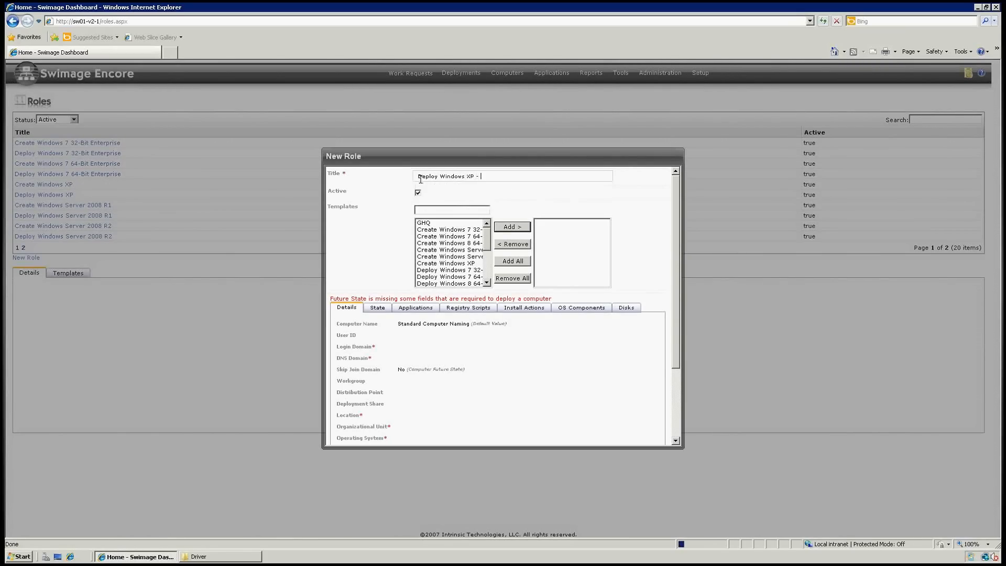
type("7010")
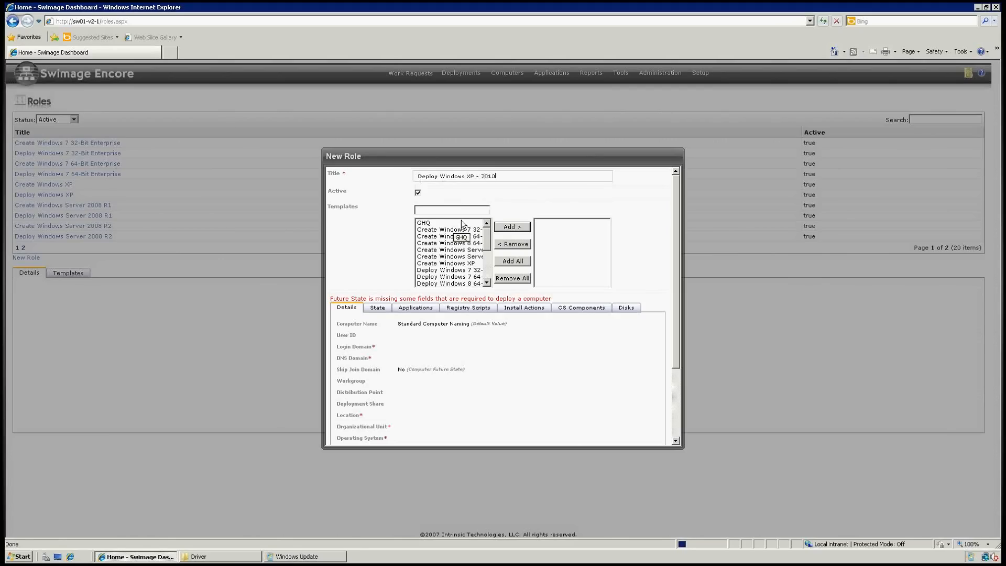
Add the GHQ and Deploy Windows XP templates to the new role
left_click(462, 223)
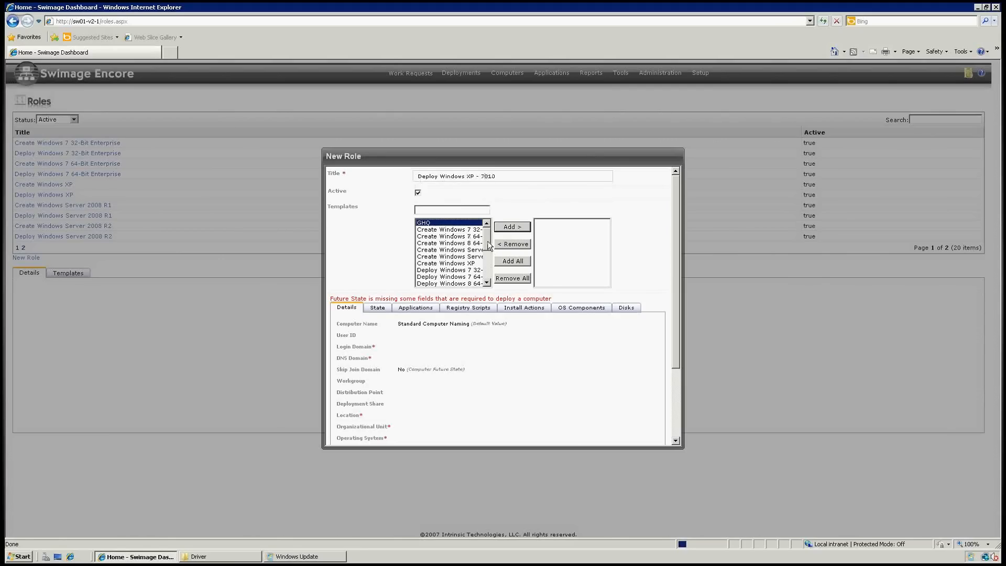
left_click(513, 230)
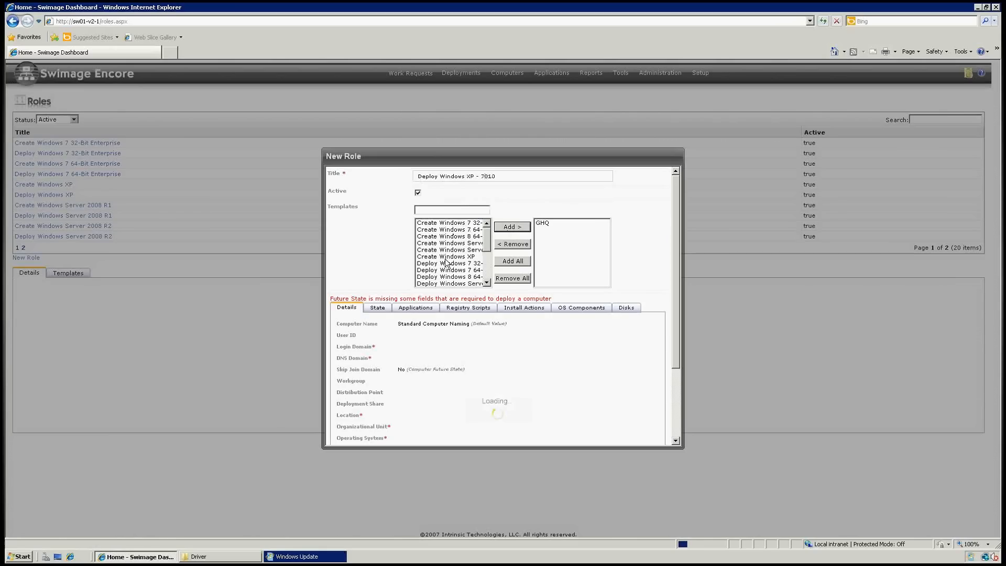
left_click(446, 258)
left_click_drag(486, 246, 489, 260)
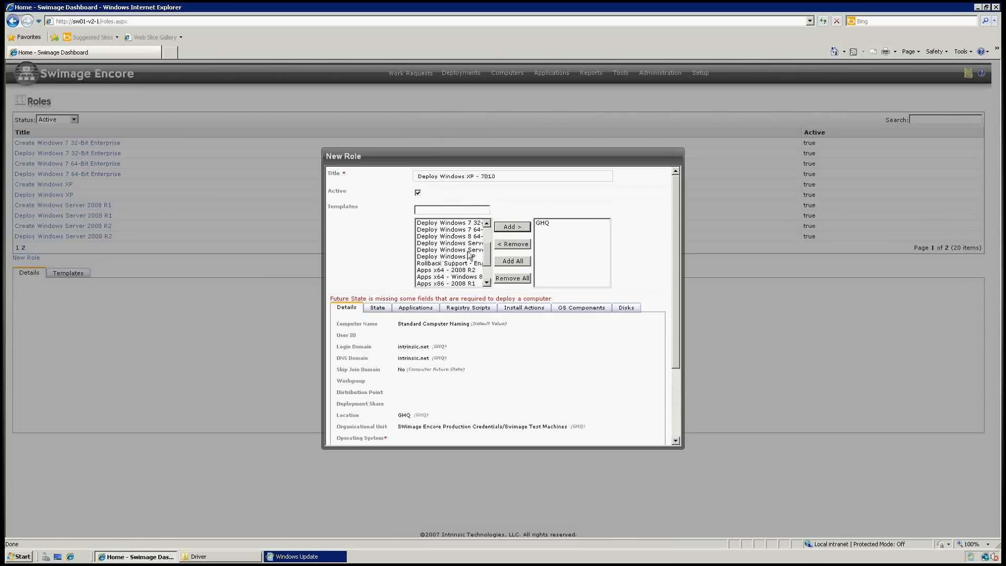
left_click(469, 256)
left_click(513, 229)
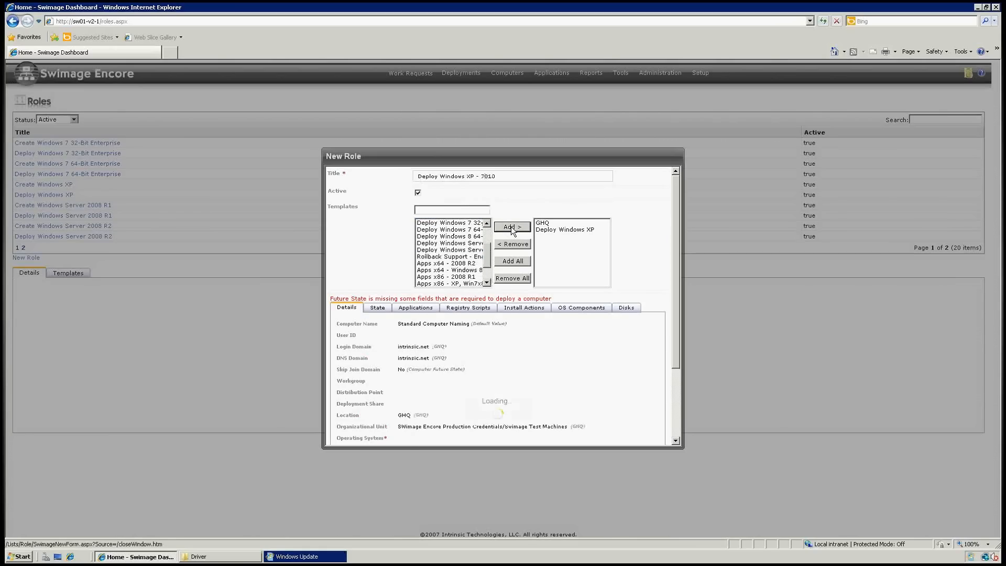
Add the Apps x86 - XP, Win7x86 and Dell 7010 Driver templates together to the role
left_click(487, 283)
left_click(456, 283)
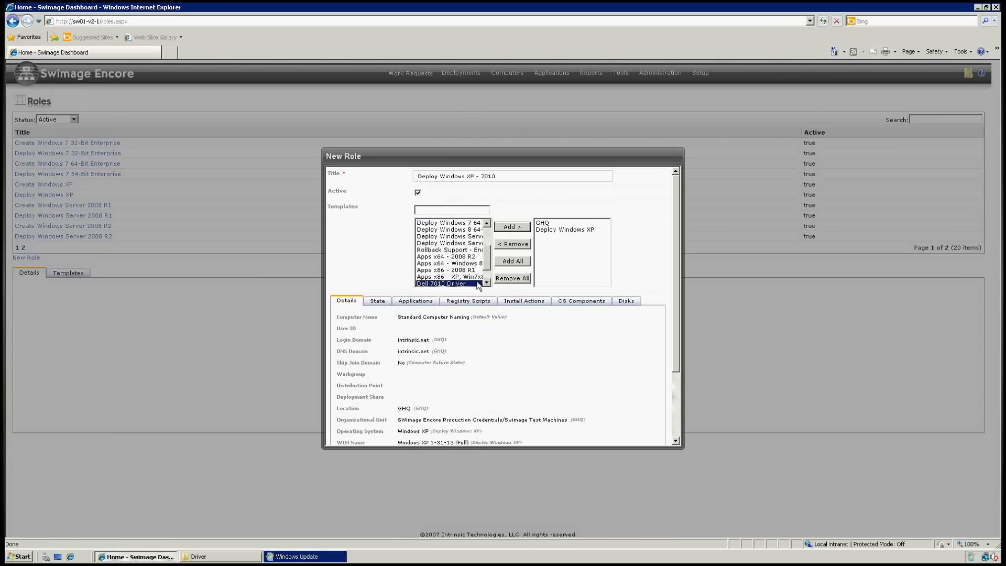
left_click(479, 277, "ctrl")
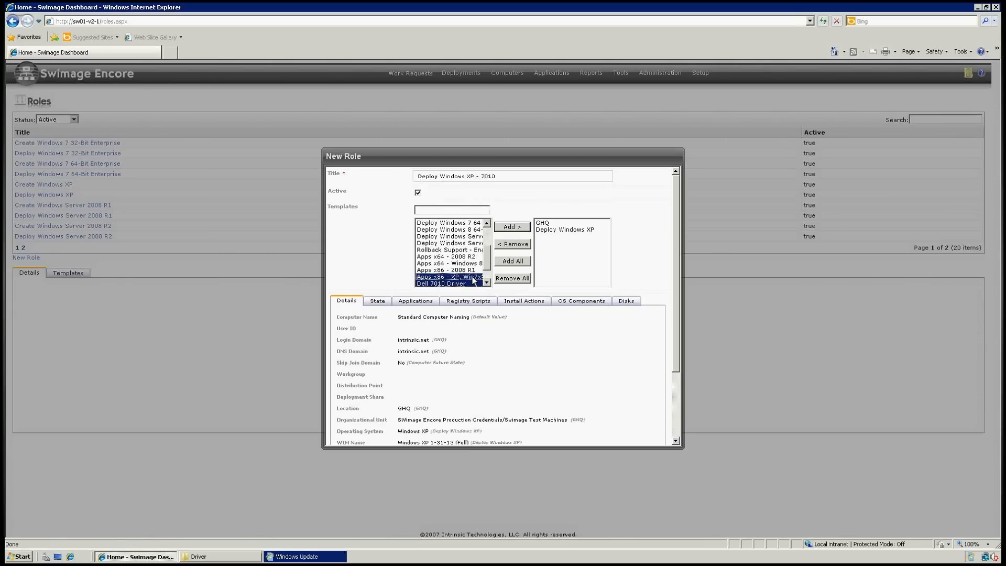
left_click(517, 230)
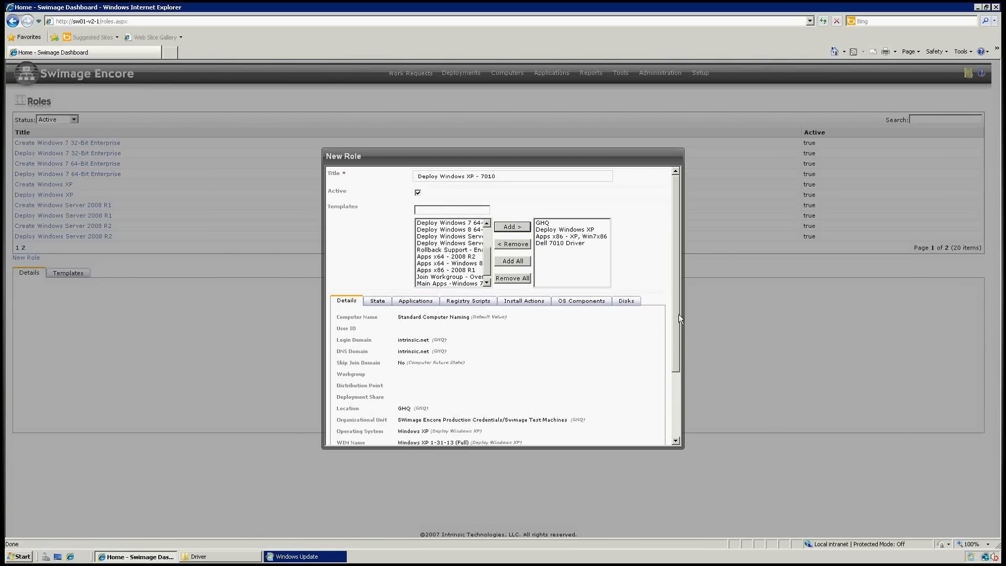
Check the role's state settings and the applications inherited from its templates, and save the role
scroll(678, 313, "down", 3)
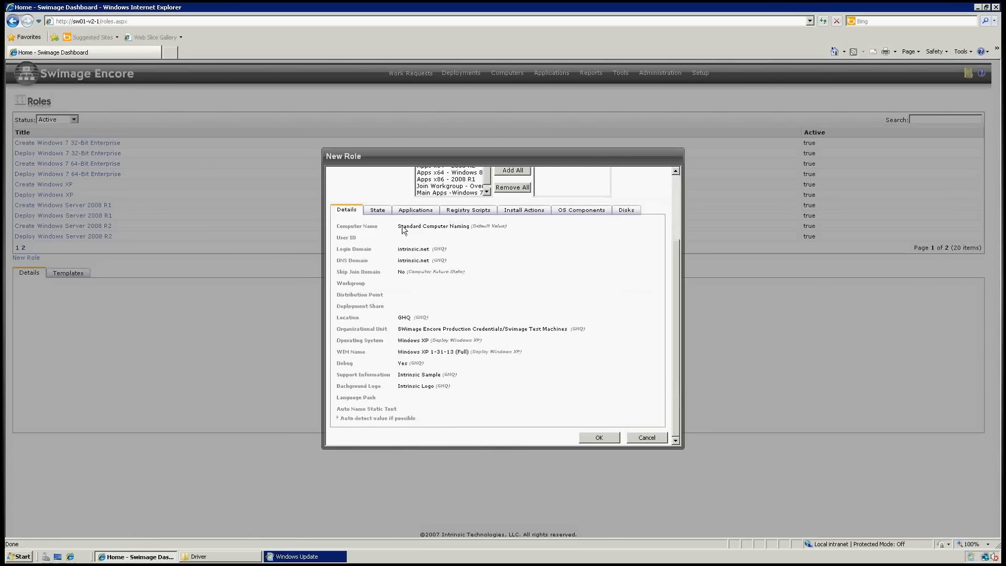
left_click(378, 211)
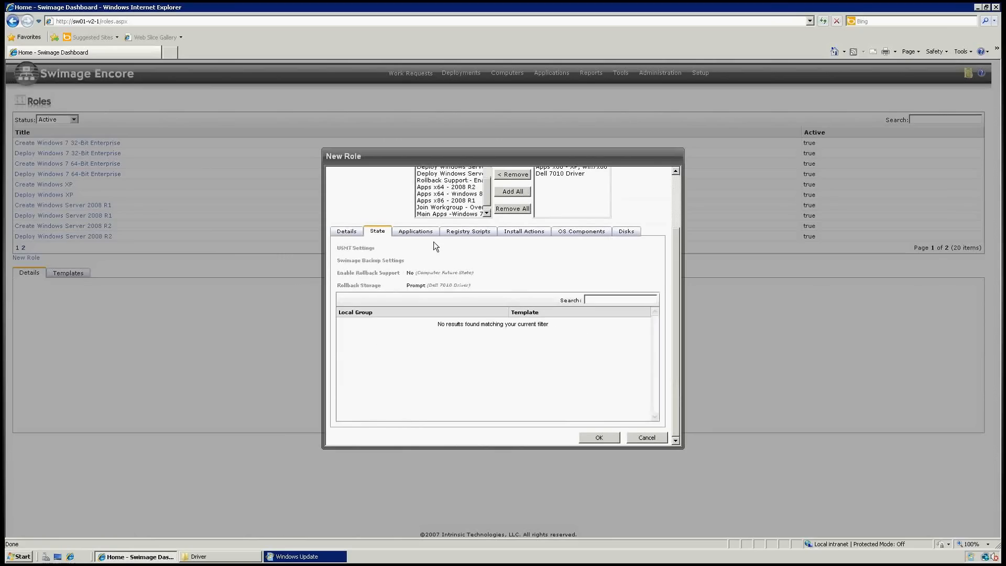
left_click(419, 231)
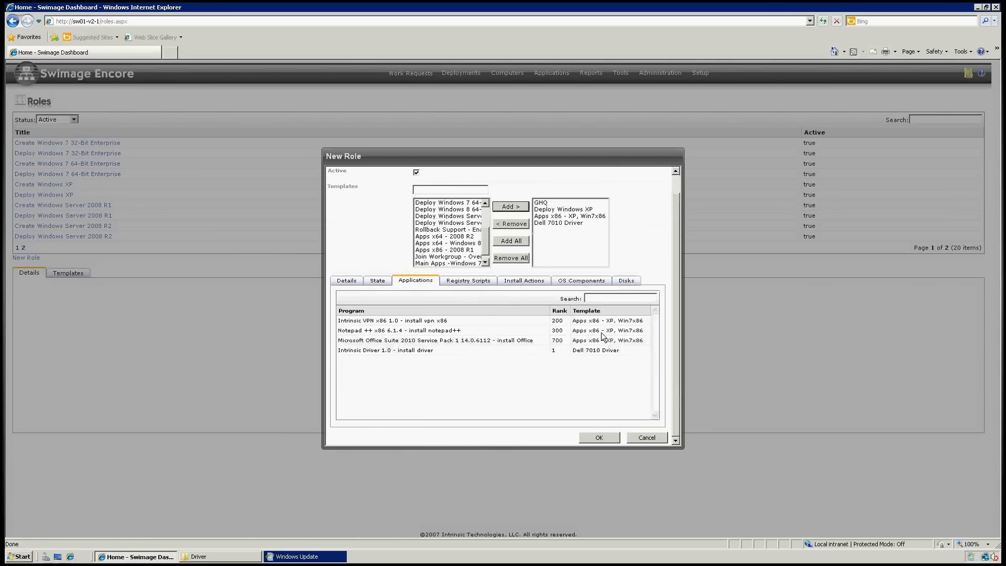
left_click(445, 351)
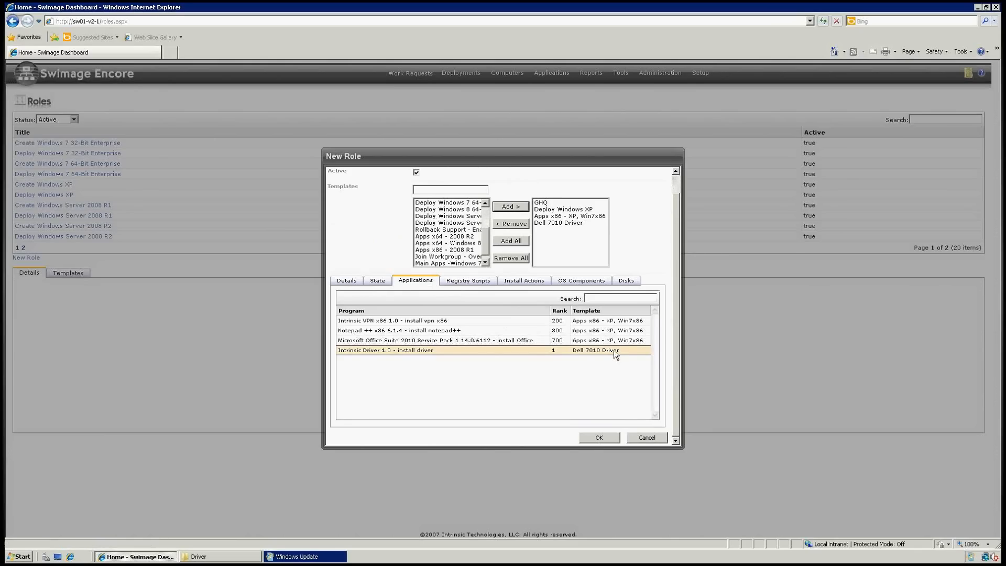
left_click(606, 438)
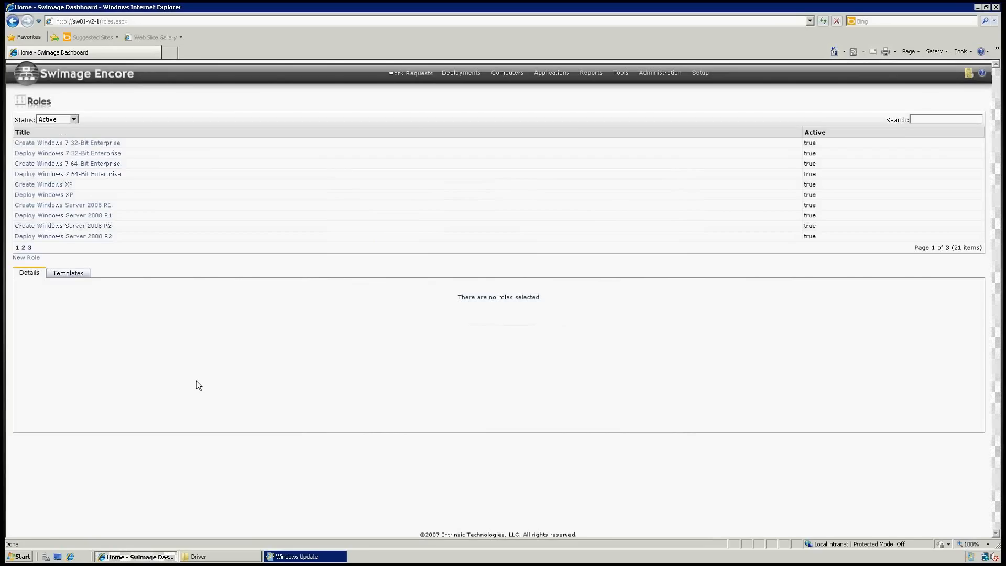
Select the Deploy Windows XP - 7010 role in the roles list and examine its applications, particularly the driver entry
left_click(30, 248)
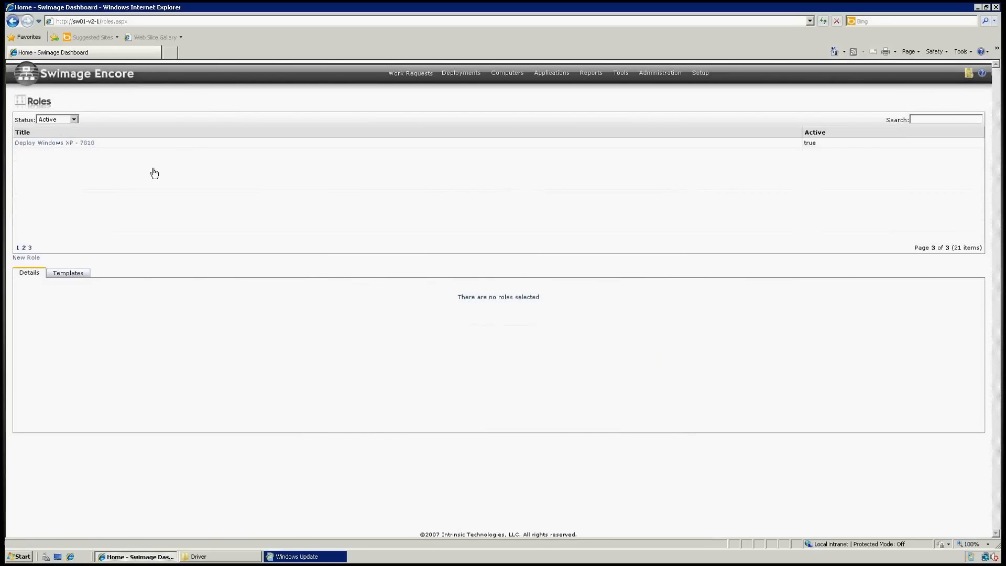
left_click(180, 143)
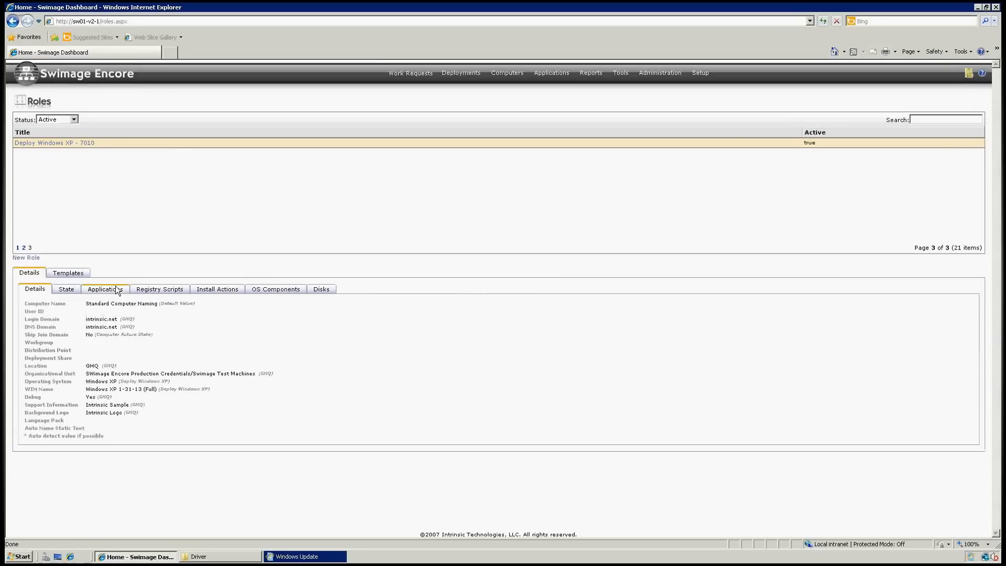
left_click(117, 290)
left_click(807, 362)
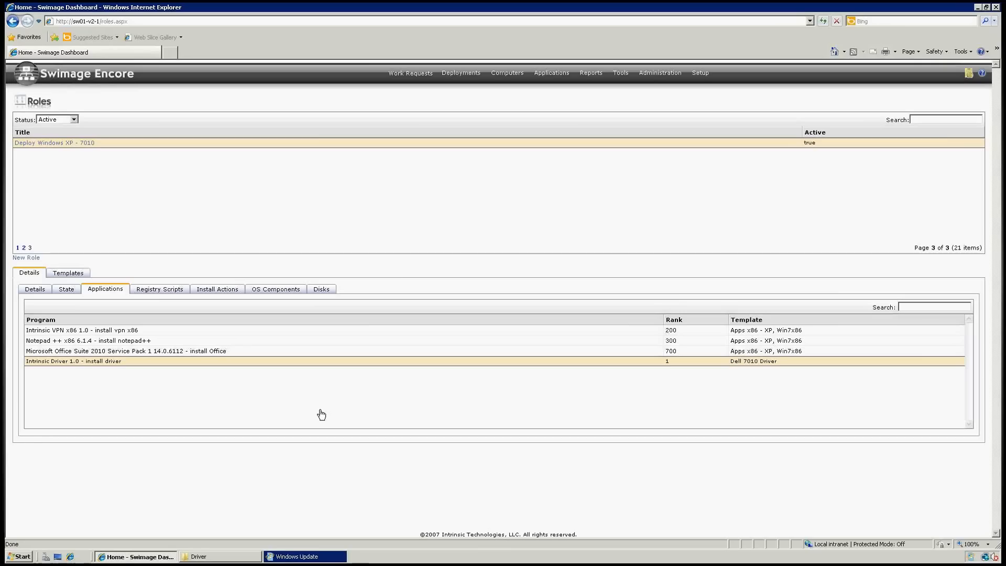
Bring up the list of available tools
left_click(620, 72)
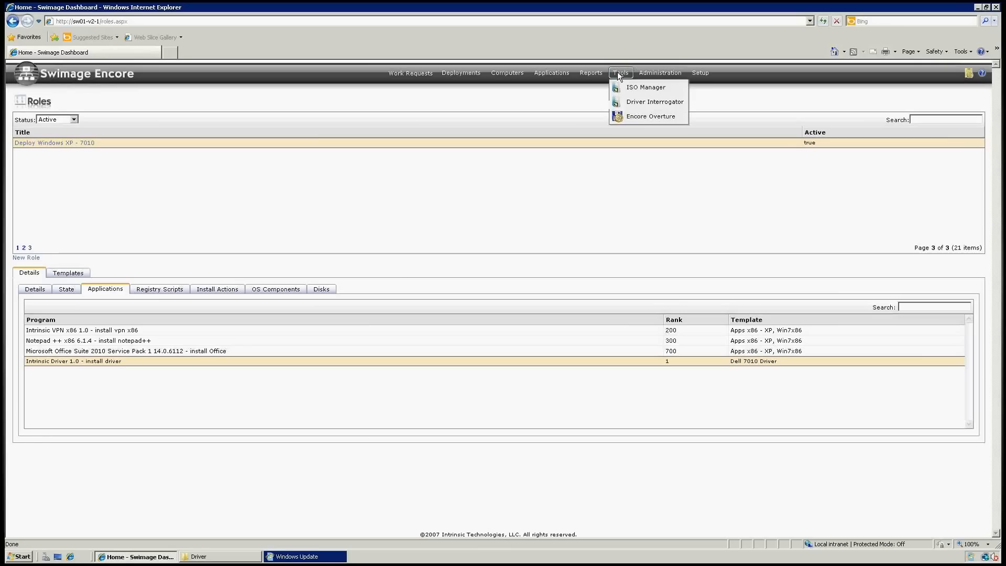